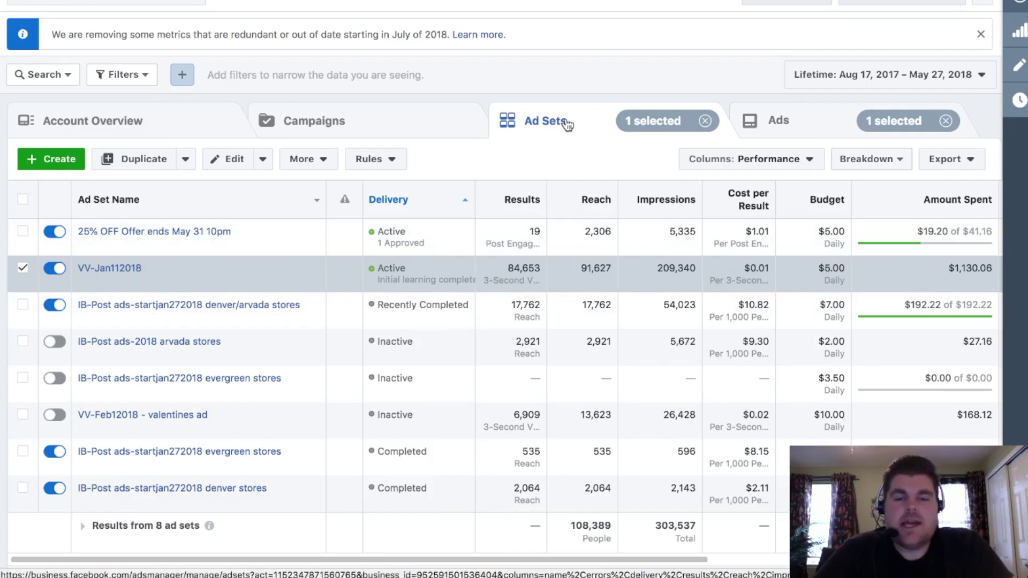
- Examine the selected VV-J&I Opener-Jan112018 ad's performance metrics, from results through relevance score and video watch time
scroll(771, 266, "right", 5)
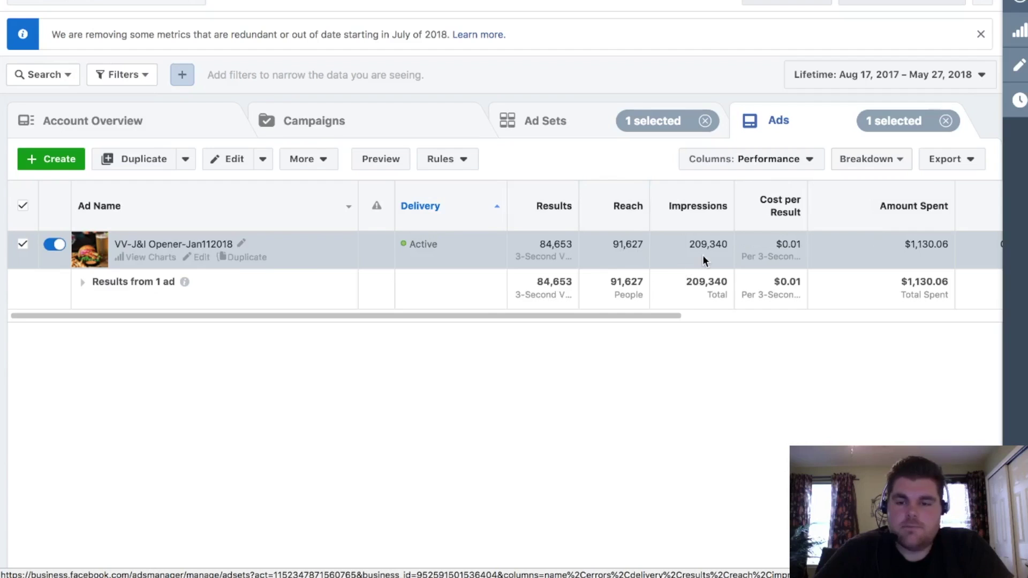
scroll(703, 256, "right", 2)
scroll(702, 255, "right", 2)
scroll(579, 243, "right", 3)
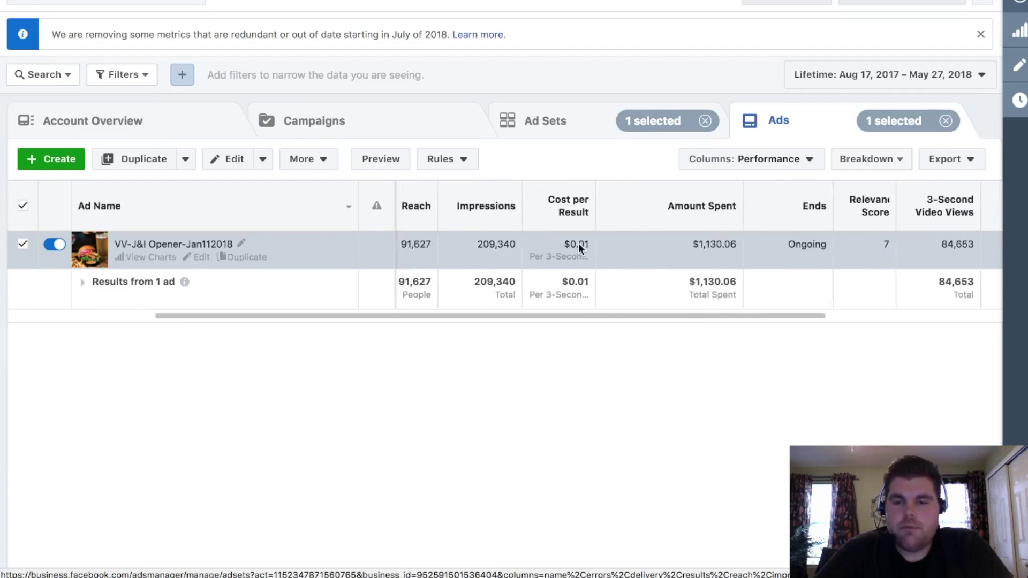
scroll(578, 243, "right", 3)
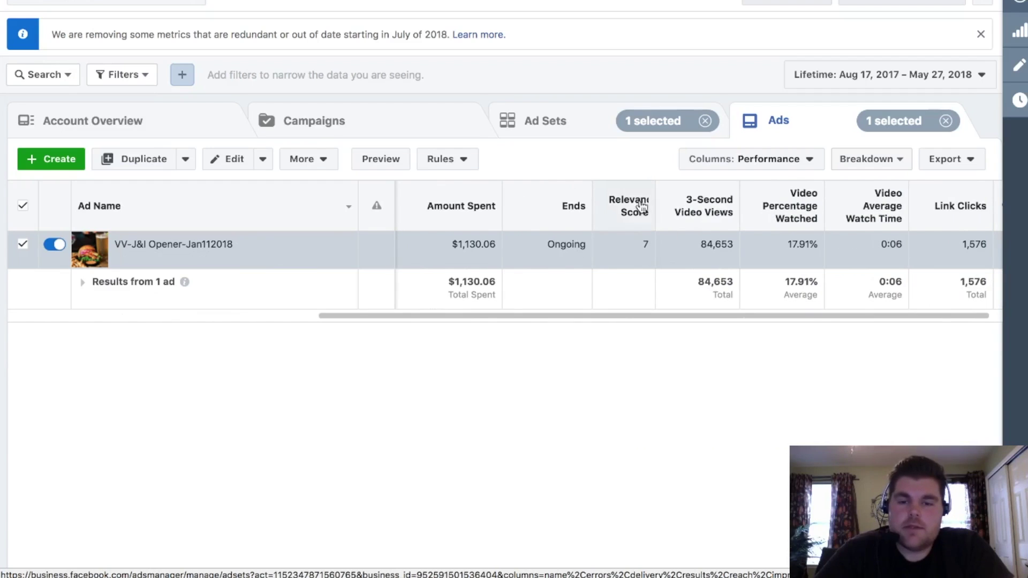
mouse_move(634, 201)
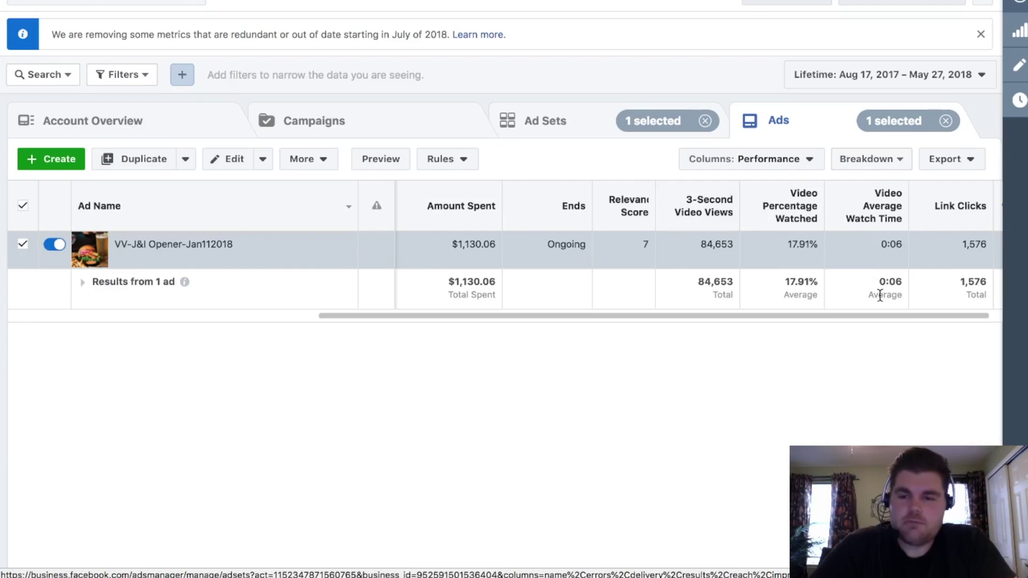
- Add the Video Watches at 50% and 30-Second Video Views columns to the ads table and bring them into view
left_click(804, 160)
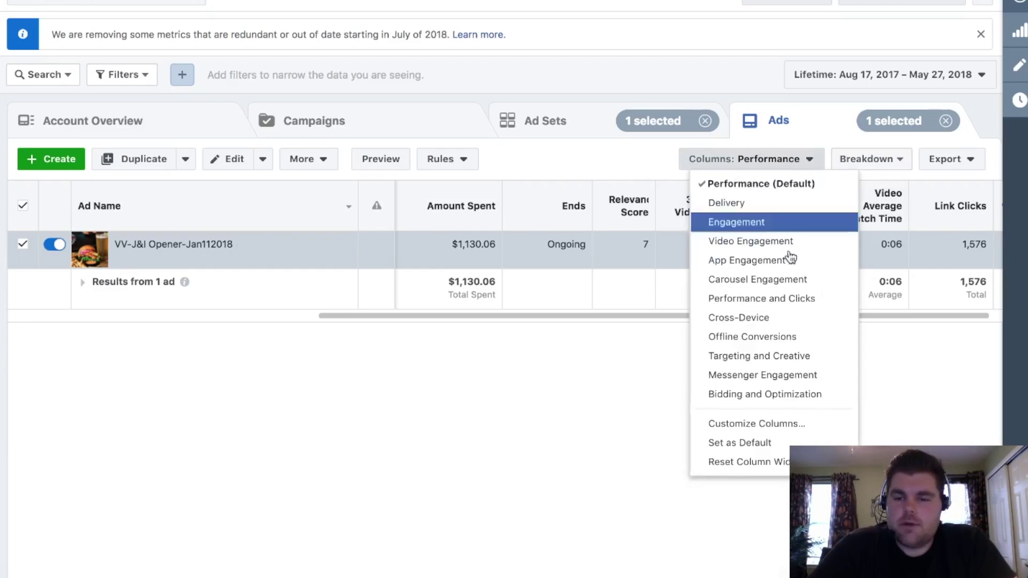
left_click(754, 430)
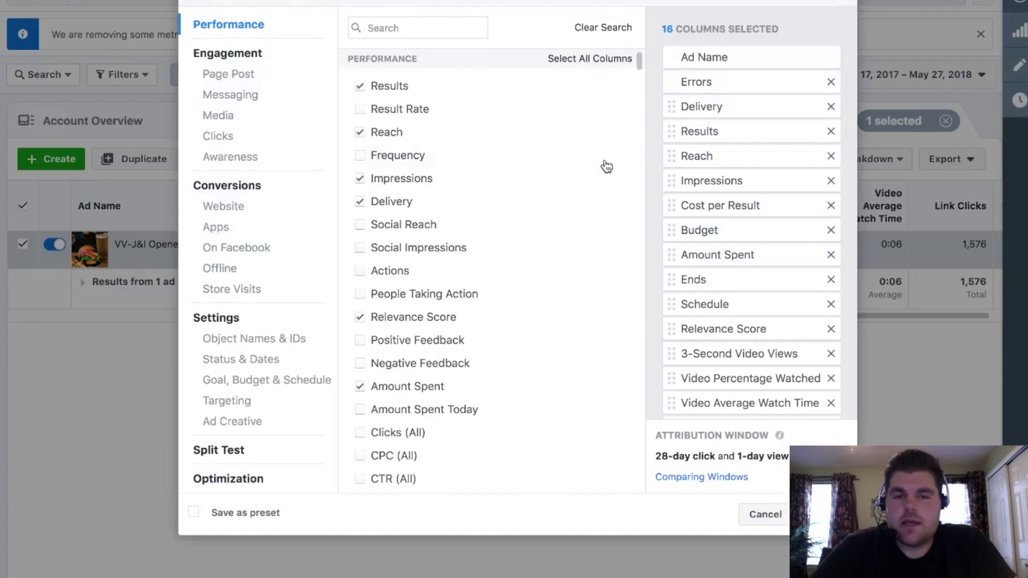
mouse_move(606, 166)
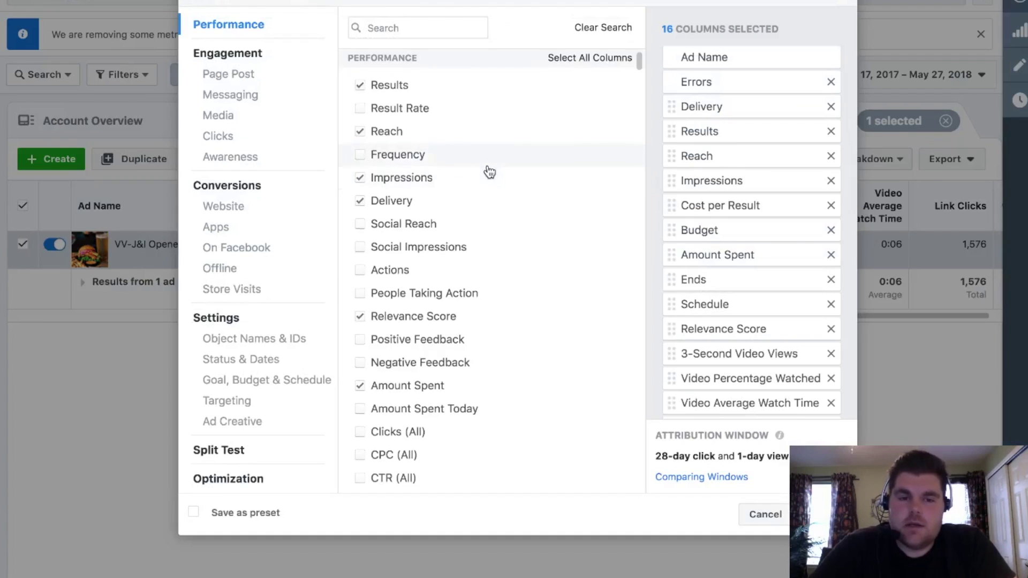
scroll(487, 169, "down", 12)
scroll(487, 172, "down", 6)
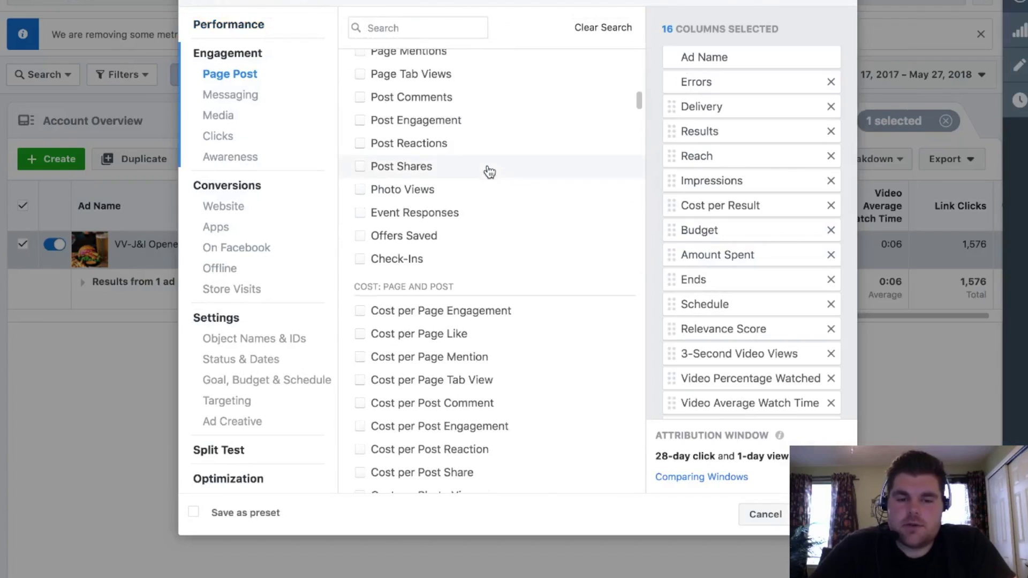
scroll(513, 321, "down", 7)
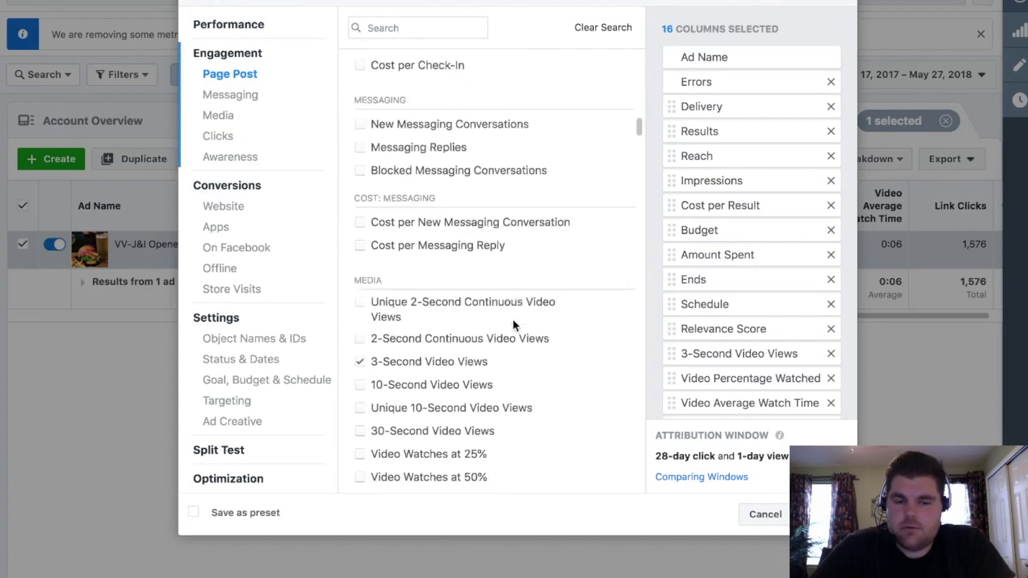
mouse_move(515, 327)
scroll(515, 327, "down", 1)
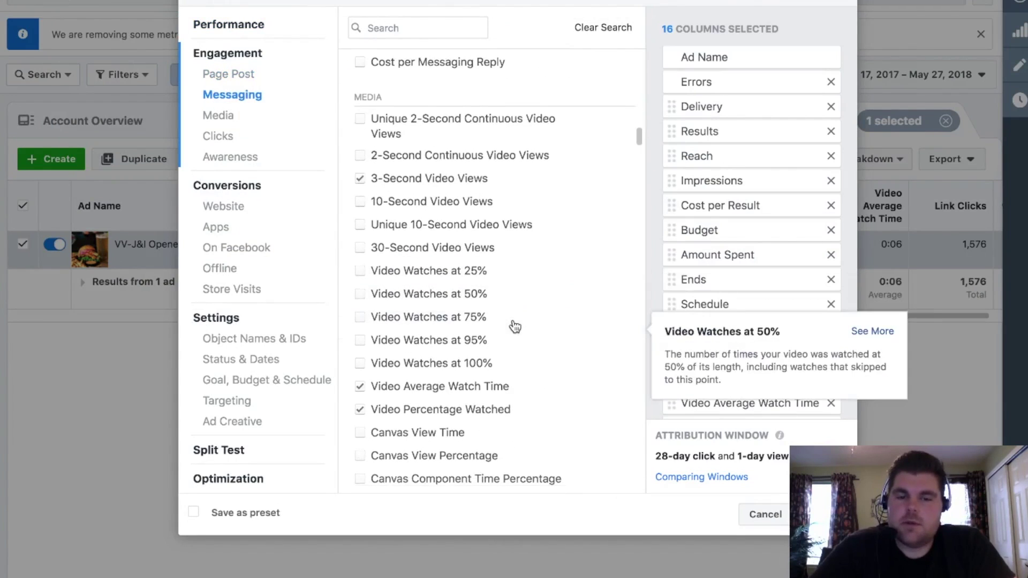
left_click(381, 290)
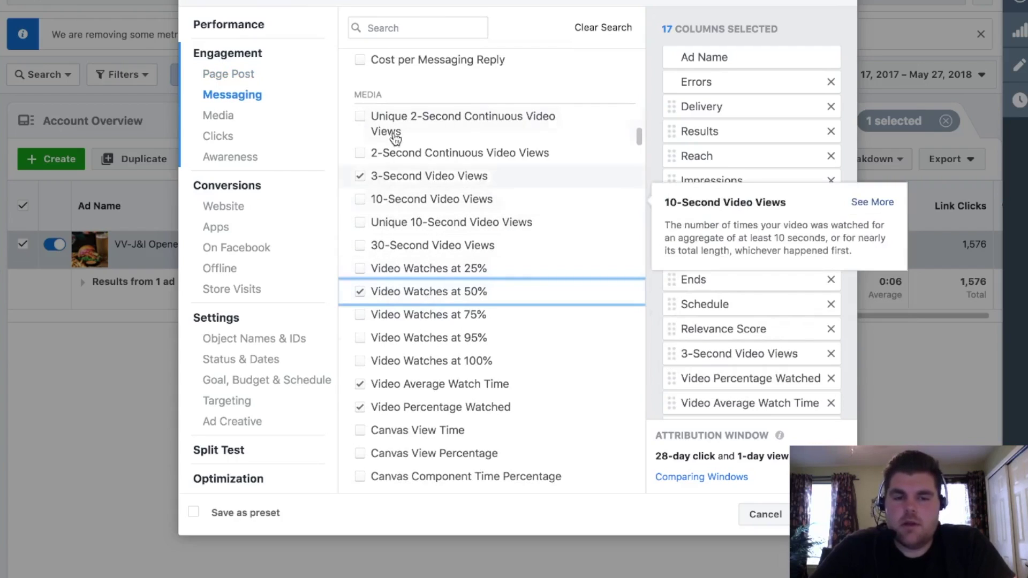
left_click(384, 245)
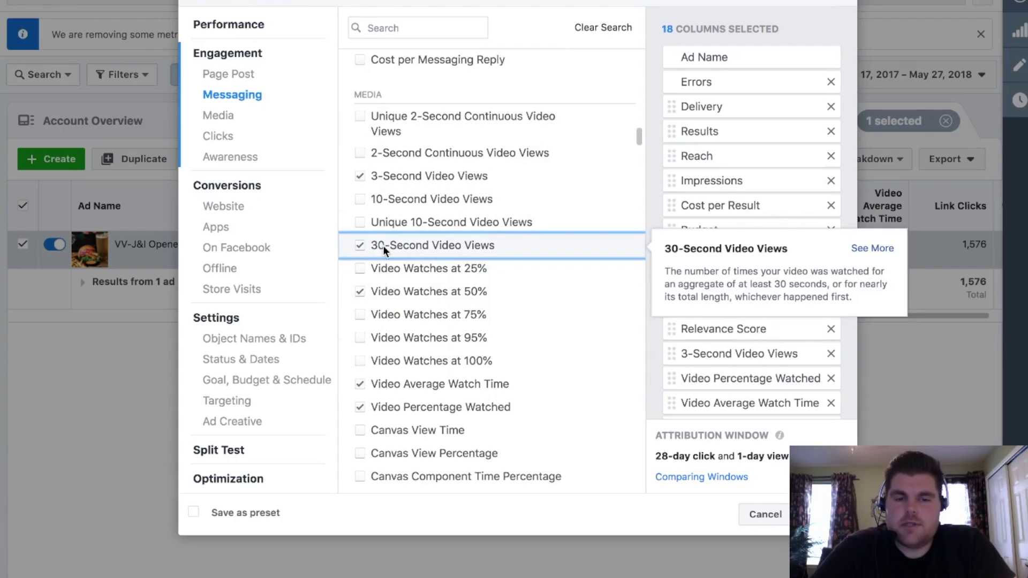
left_click(822, 514)
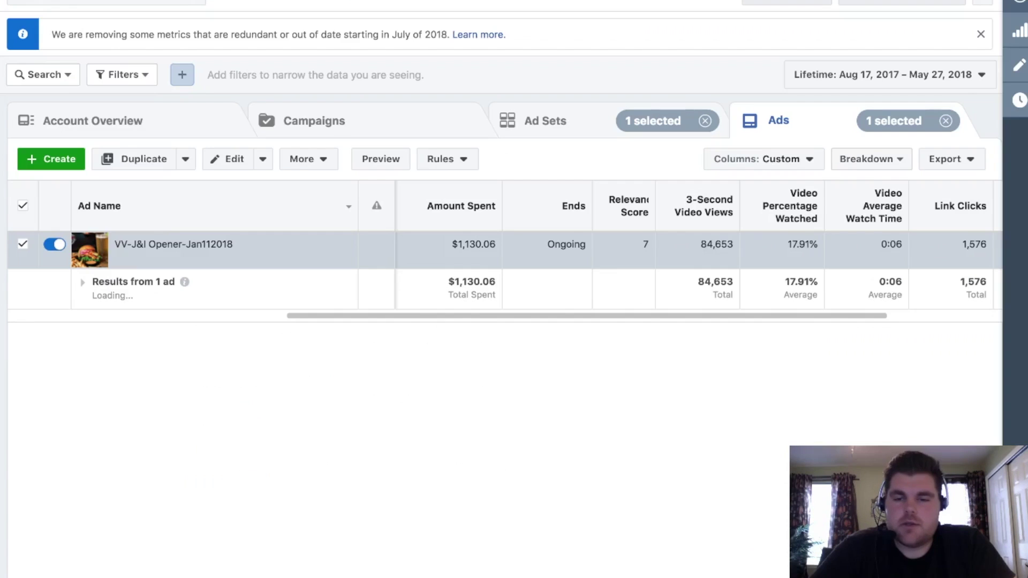
scroll(753, 252, "right", 3)
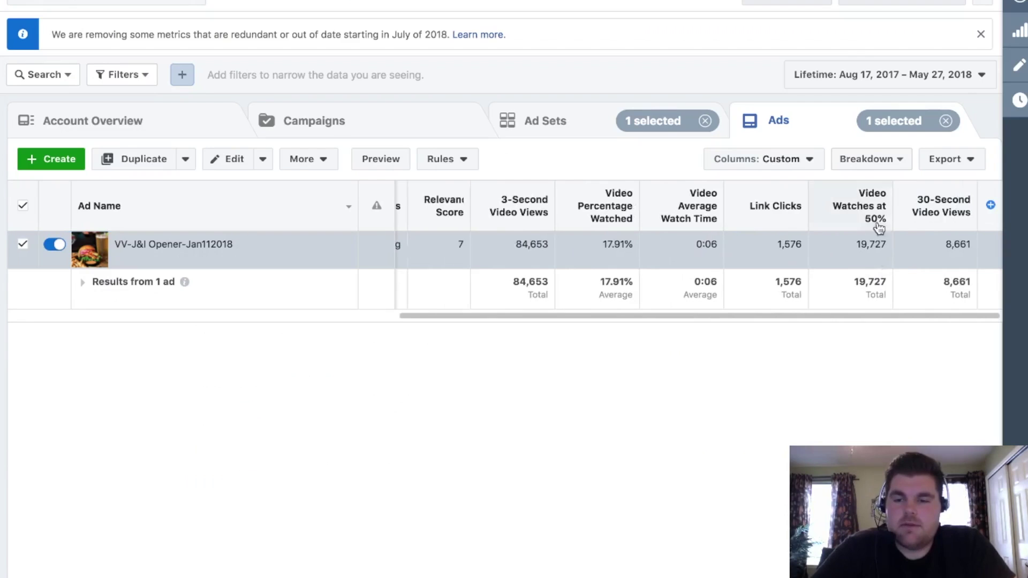
mouse_move(952, 213)
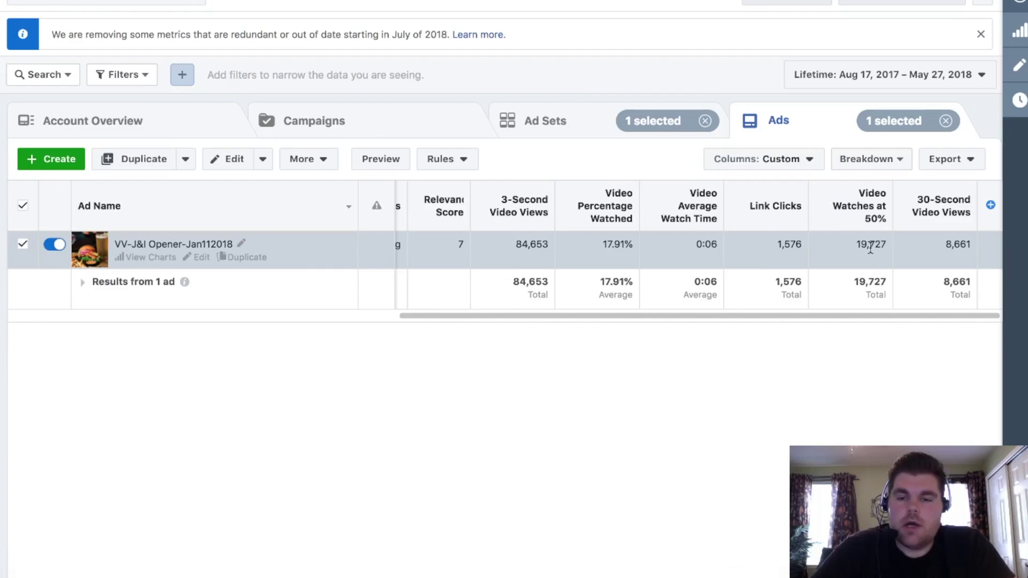
mouse_move(830, 223)
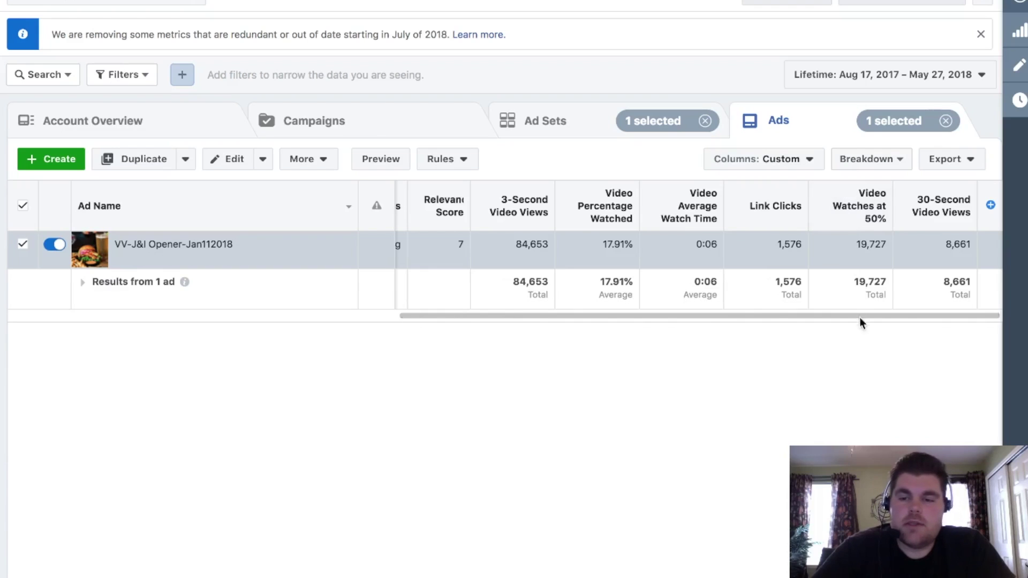
- Reopen column customization and review the available performance, page post, messaging and media metrics
left_click(790, 159)
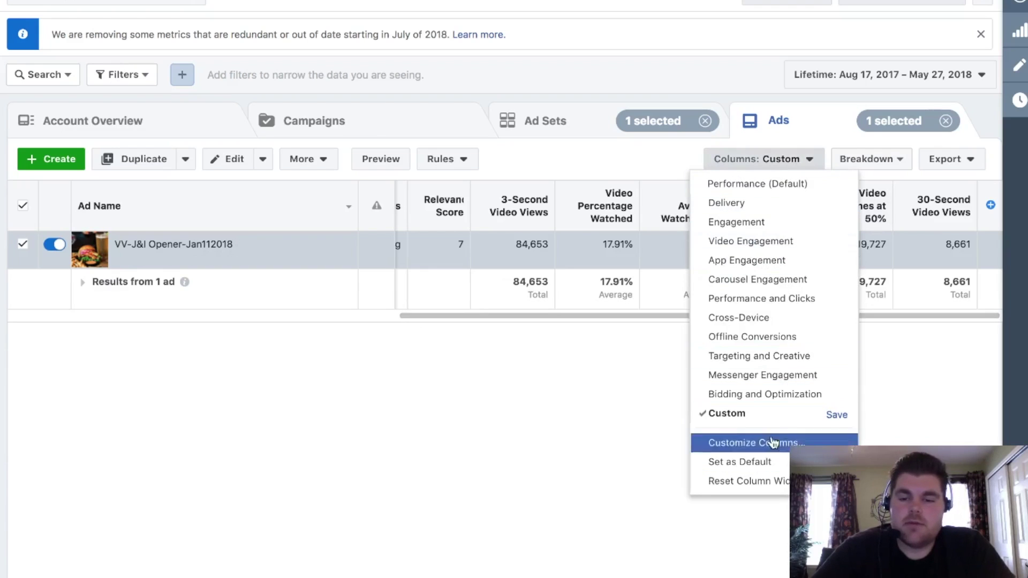
left_click(916, 408)
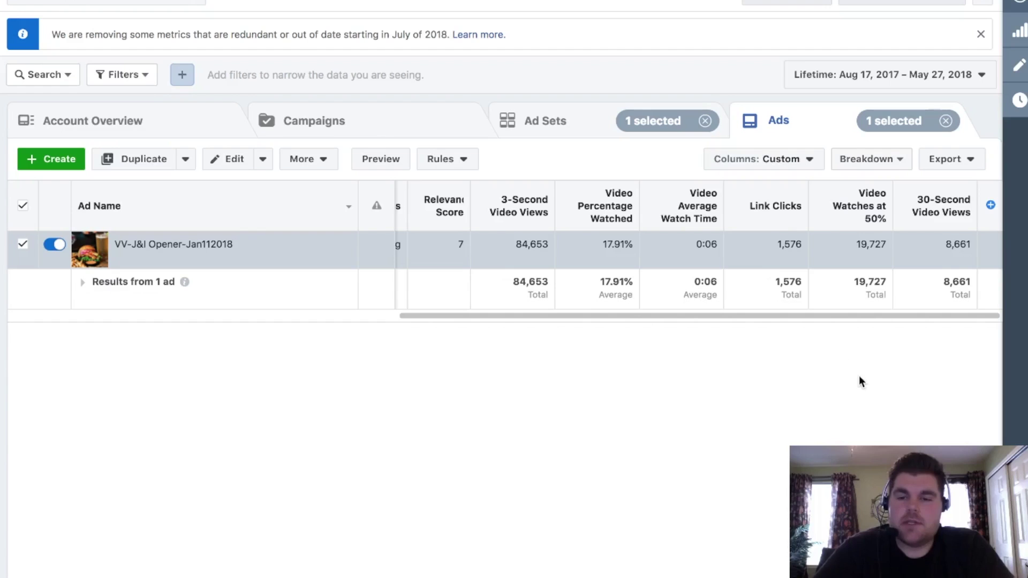
left_click(805, 166)
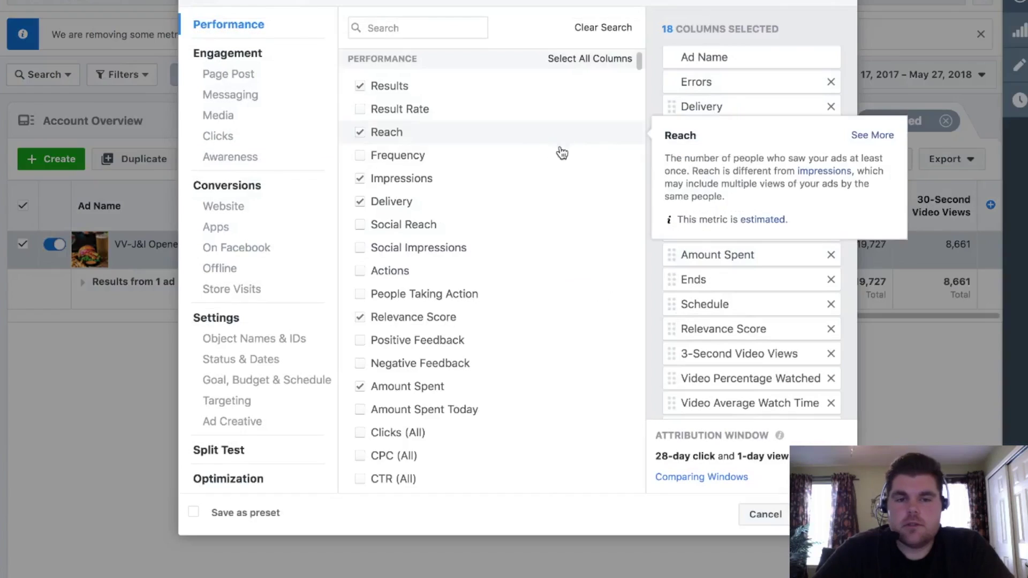
scroll(394, 102, "down", 15)
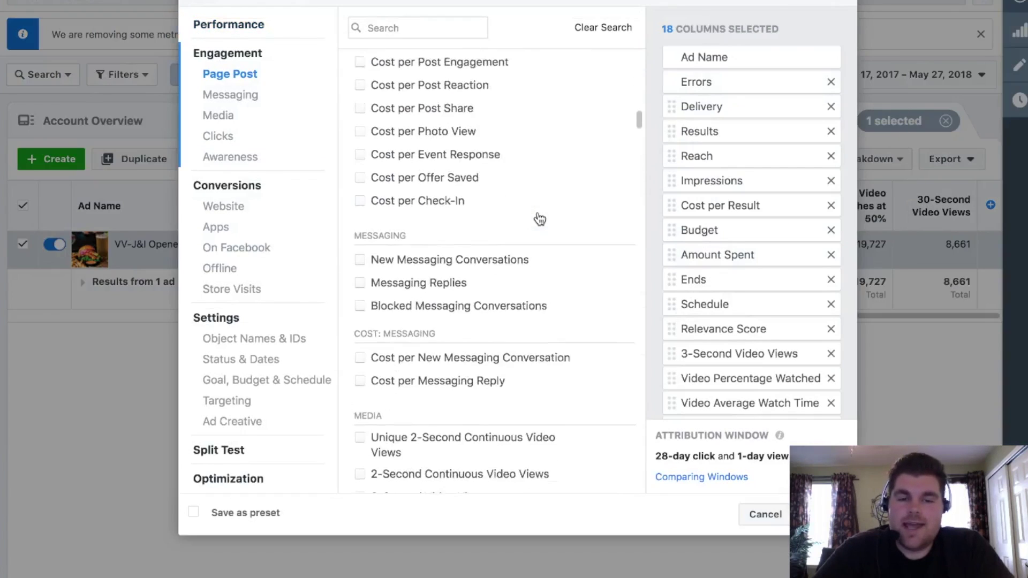
scroll(530, 316, "up", 9)
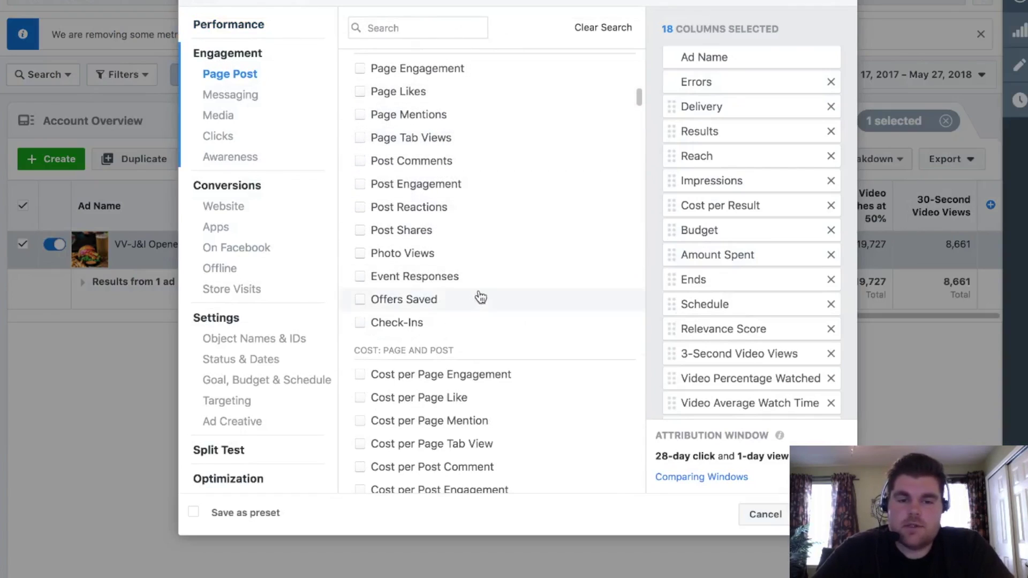
scroll(478, 239, "up", 10)
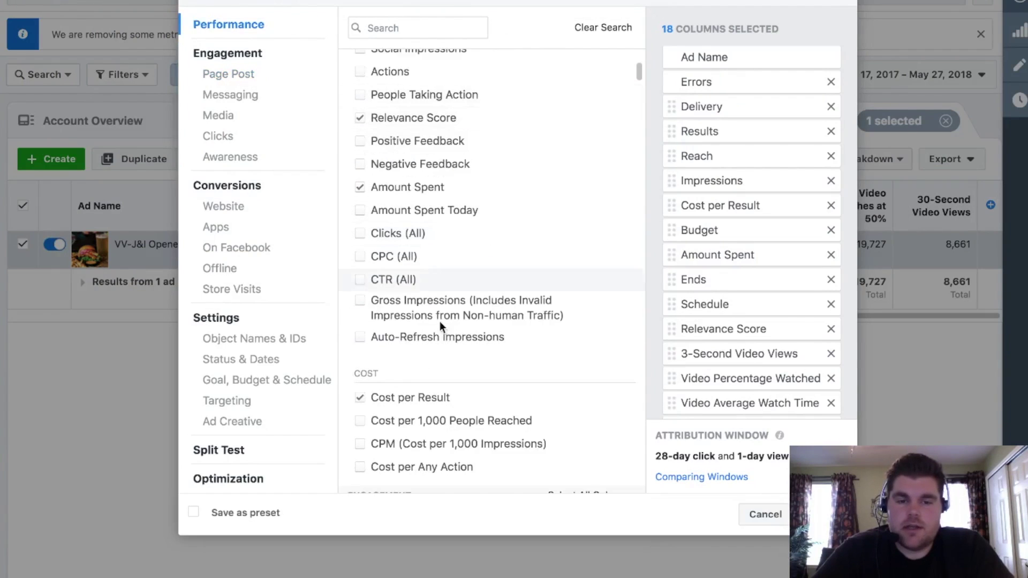
scroll(446, 303, "down", 10)
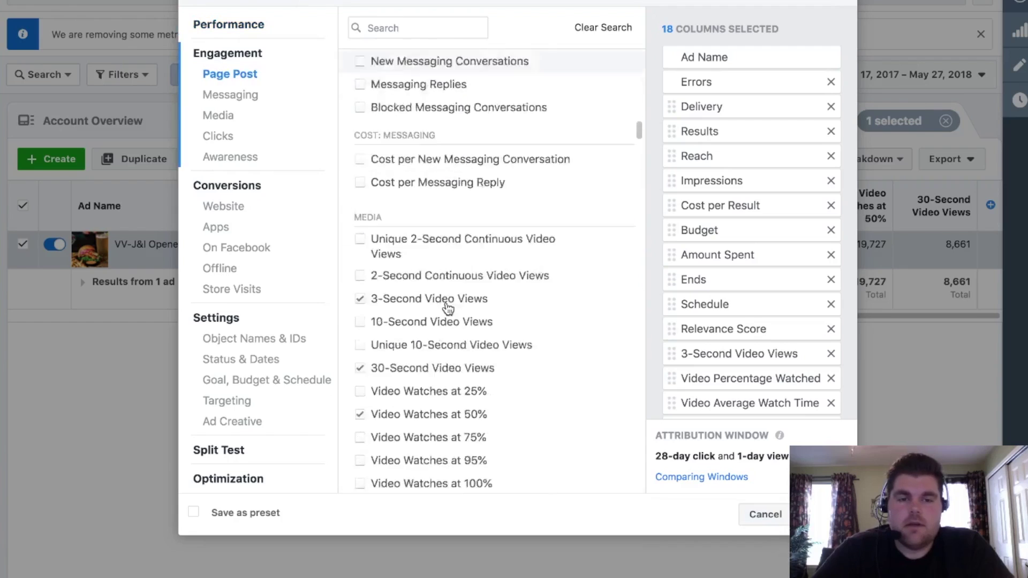
scroll(445, 302, "down", 1)
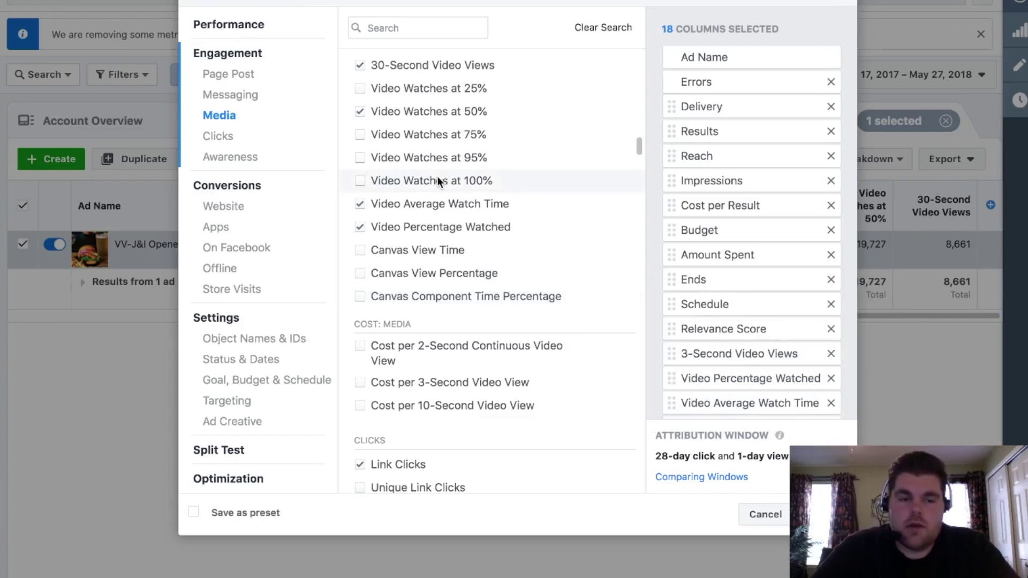
- Review the website conversion metrics, such as Website Leads and Landing Page Views, and close column customization without changes
scroll(521, 198, "down", 1)
scroll(520, 198, "down", 10)
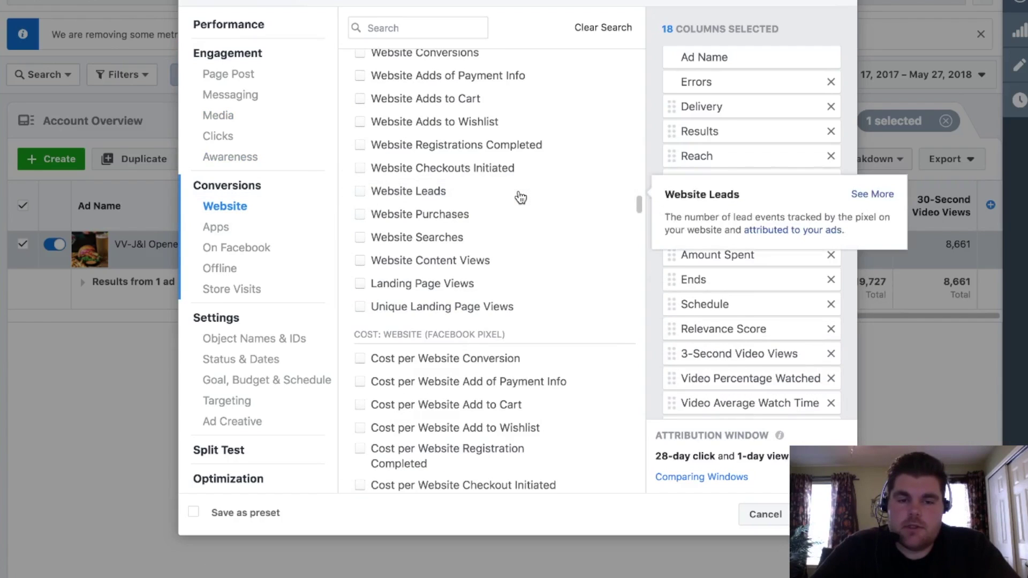
scroll(520, 198, "down", 2)
scroll(520, 199, "down", 3)
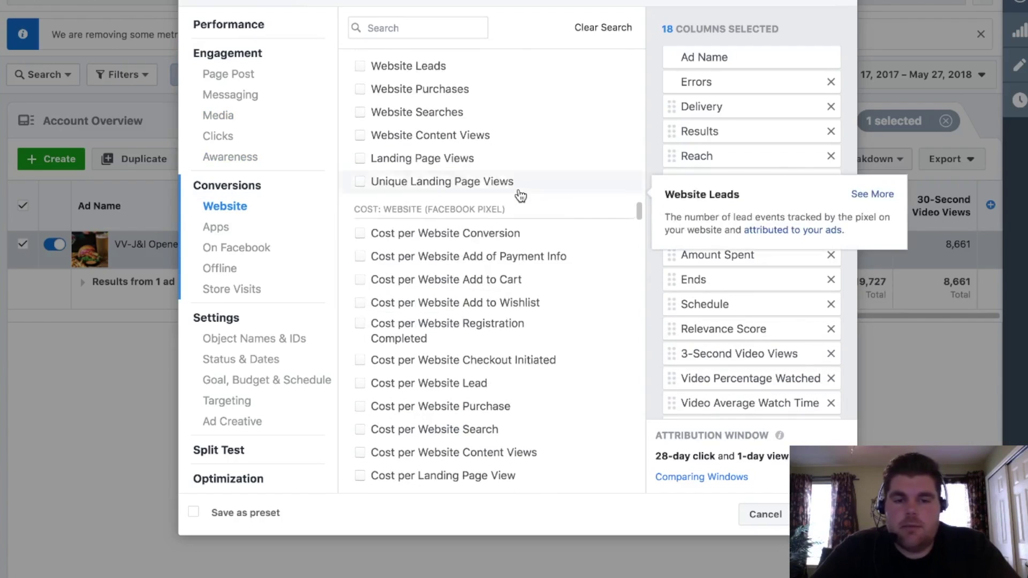
scroll(519, 197, "up", 5)
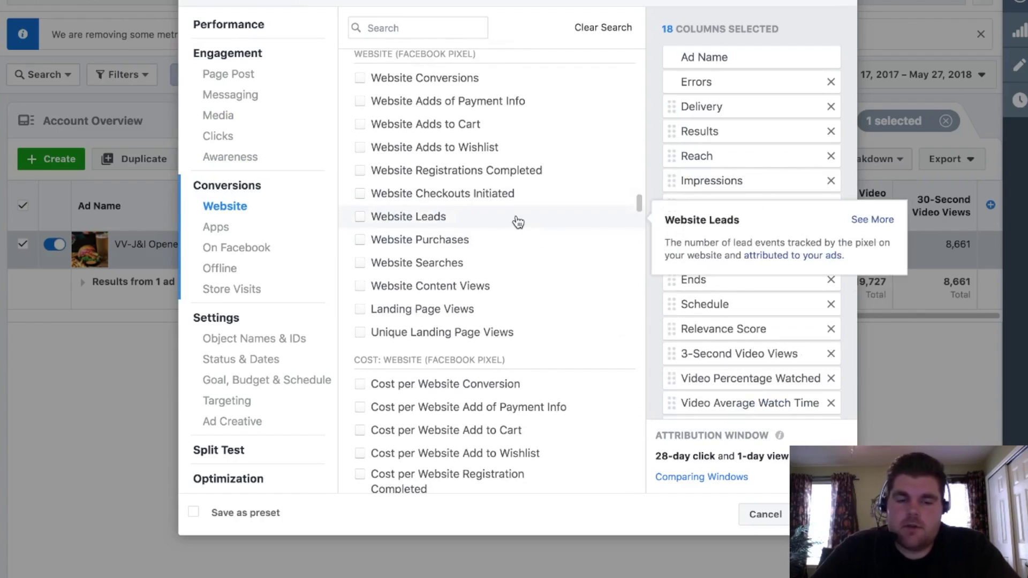
scroll(516, 228, "down", 2)
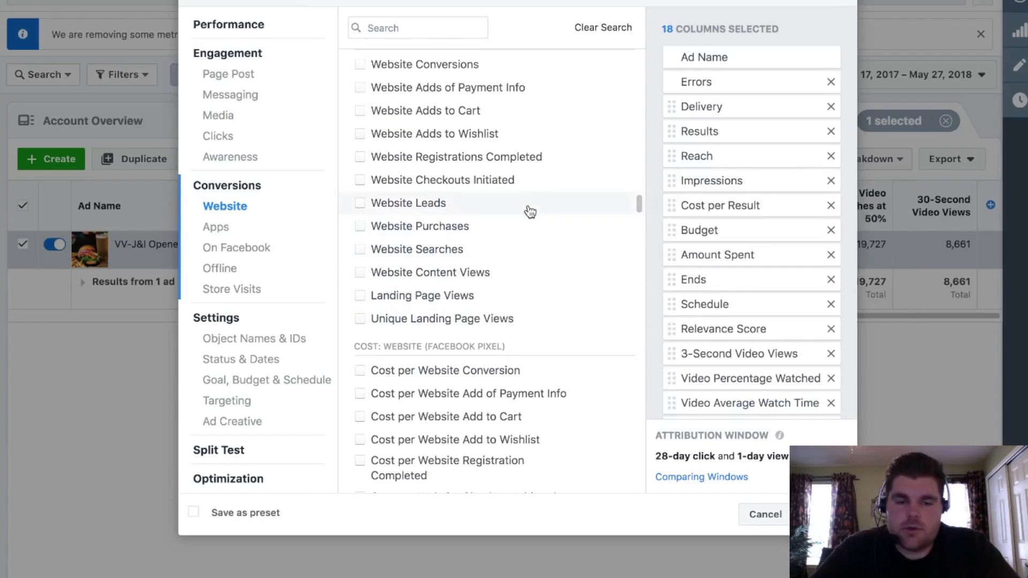
mouse_move(543, 239)
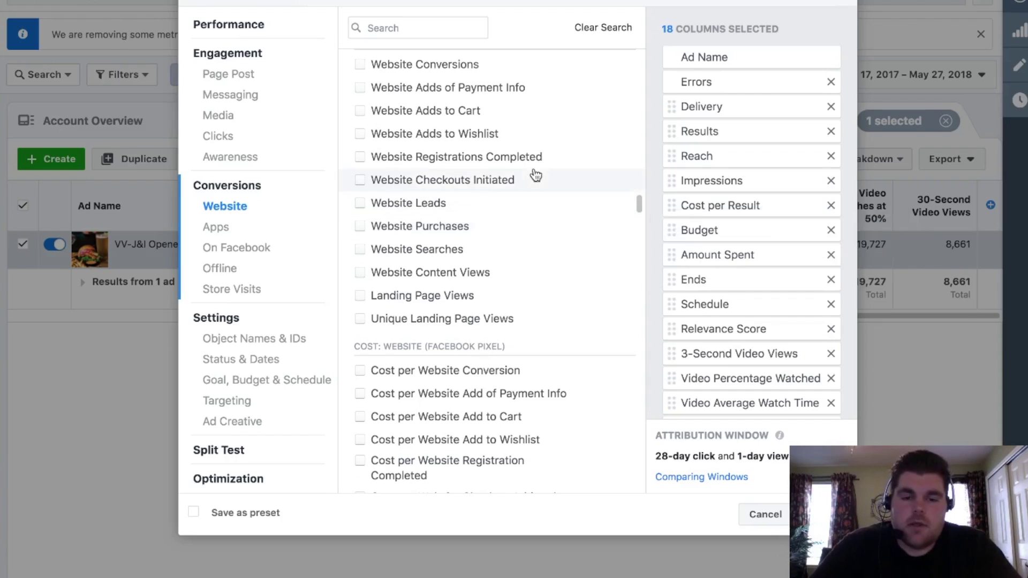
scroll(529, 198, "up", 1)
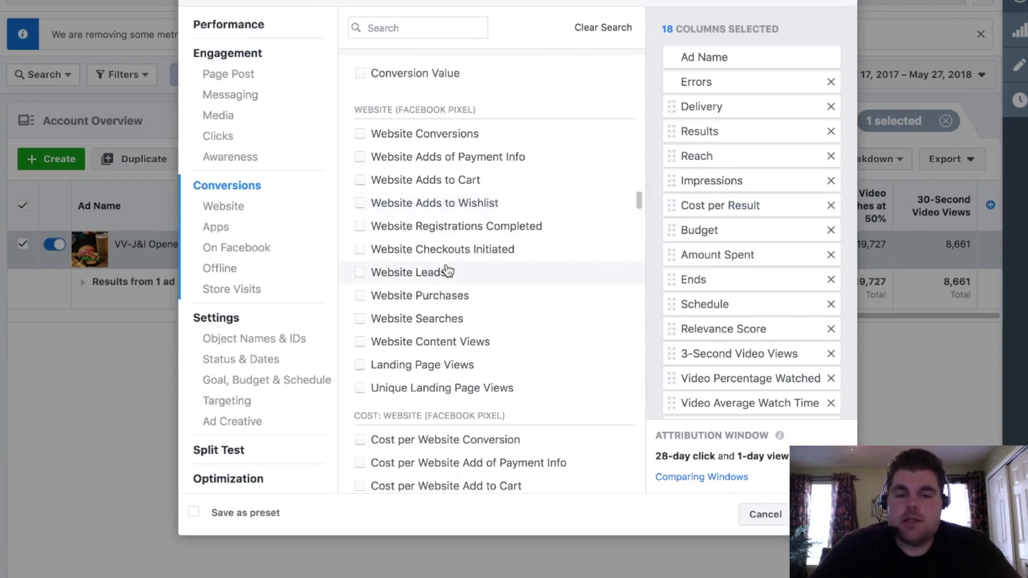
mouse_move(449, 271)
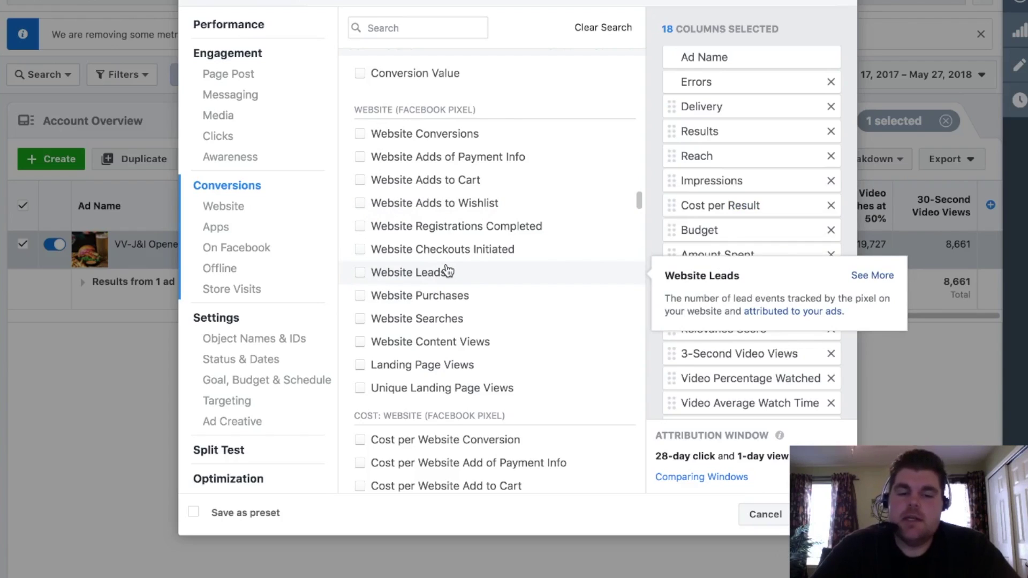
mouse_move(465, 362)
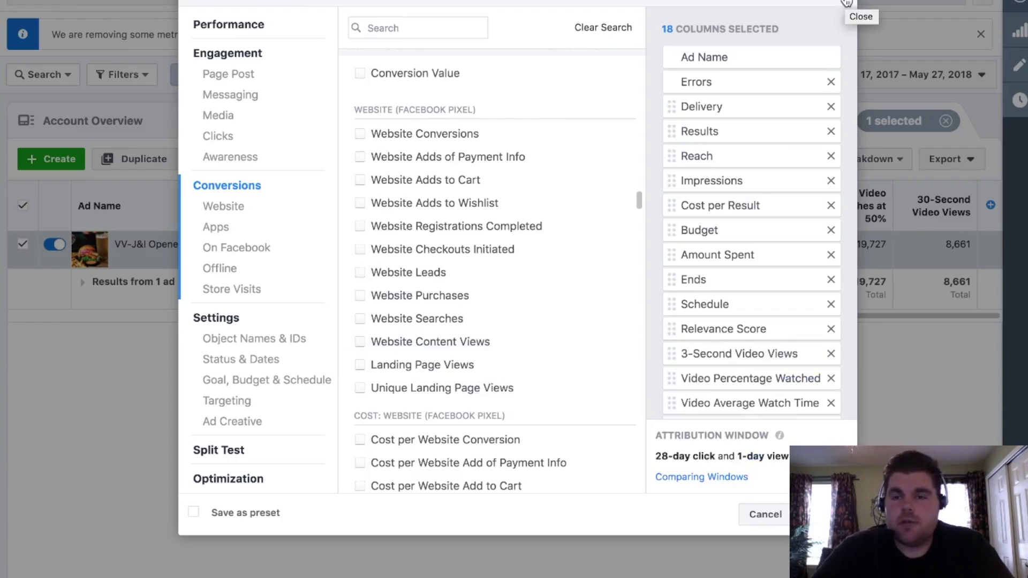
left_click(846, 2)
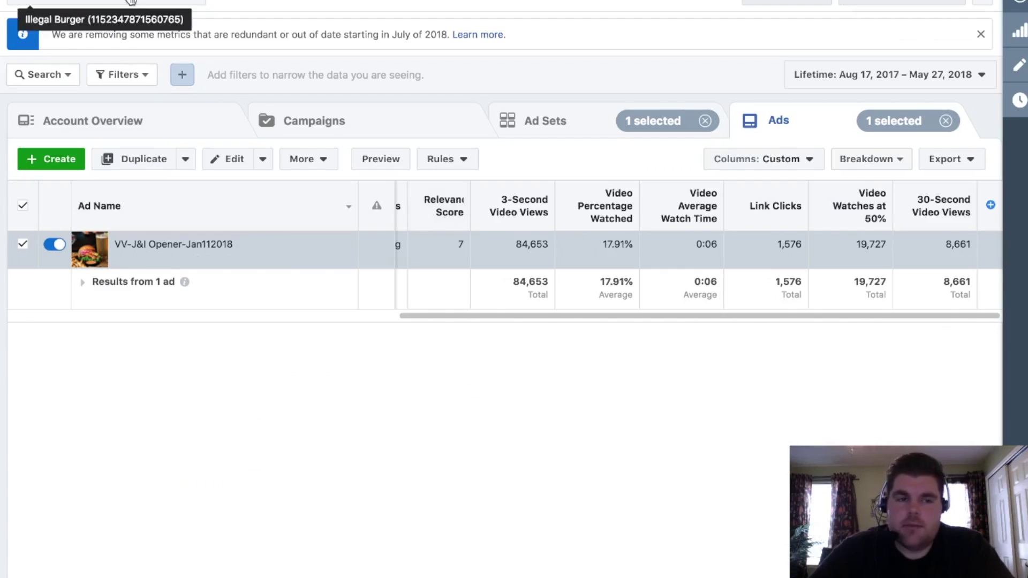
- Go to Ads Reporting and create a new report
left_click(70, 0)
mouse_move(138, 311)
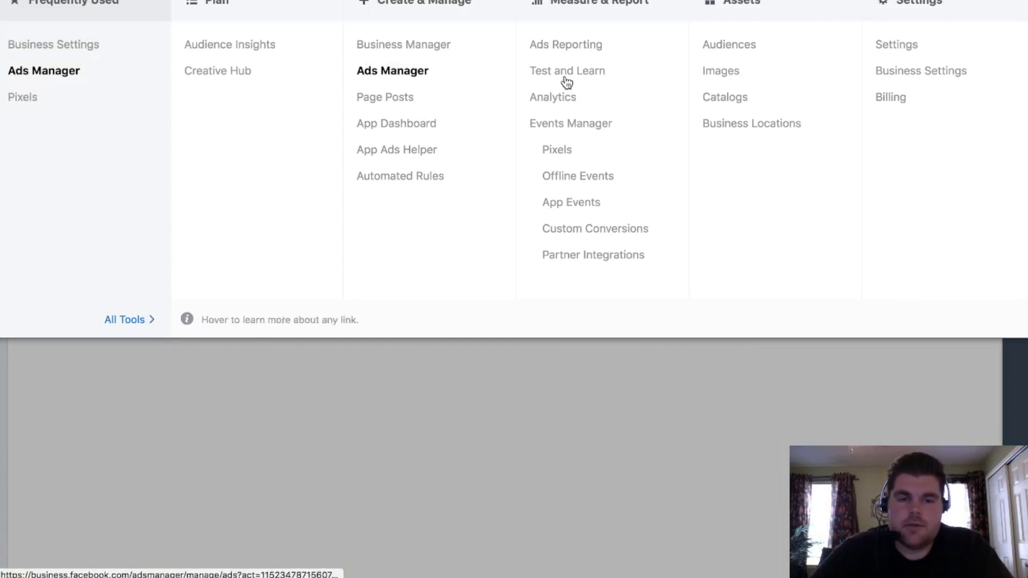
left_click(589, 45)
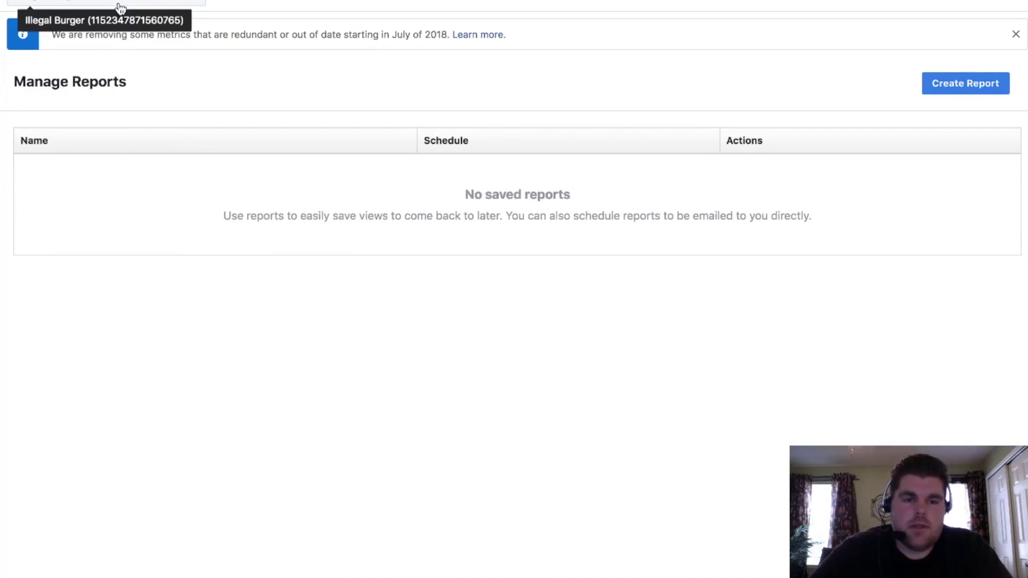
left_click(963, 90)
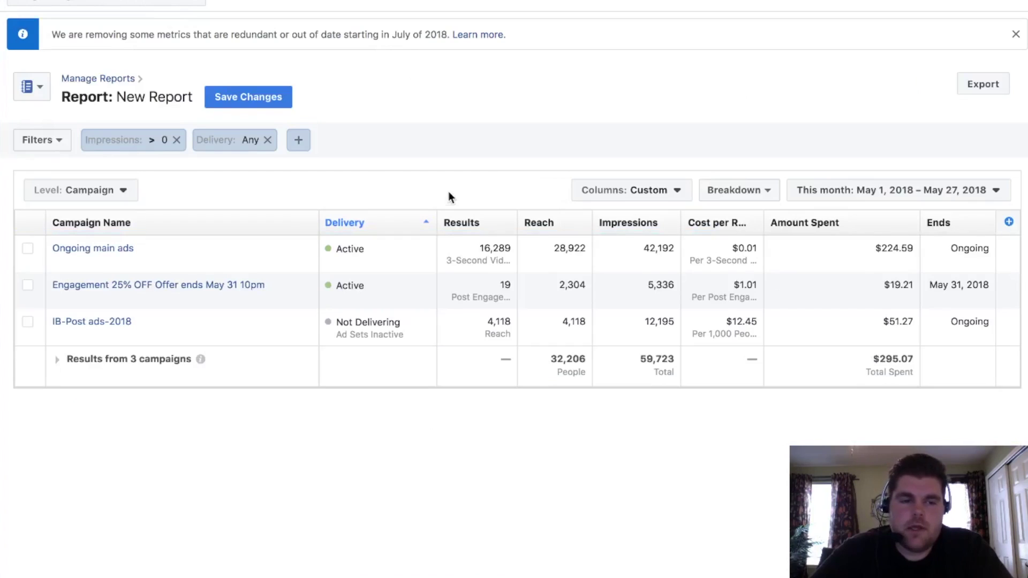
- Select the Ongoing main ads campaign in the new report and check the available column presets without changing them
left_click(27, 248)
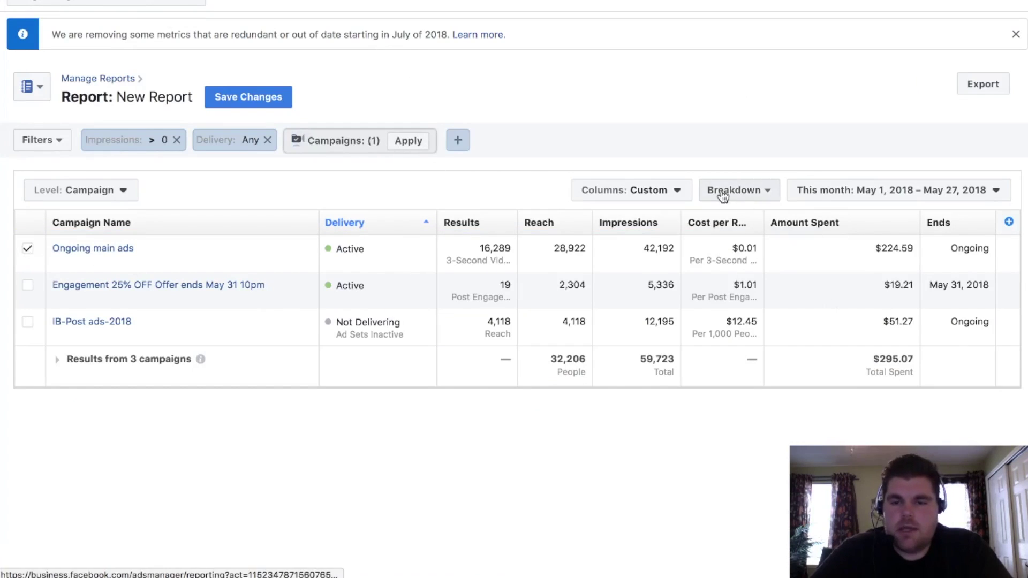
left_click(669, 194)
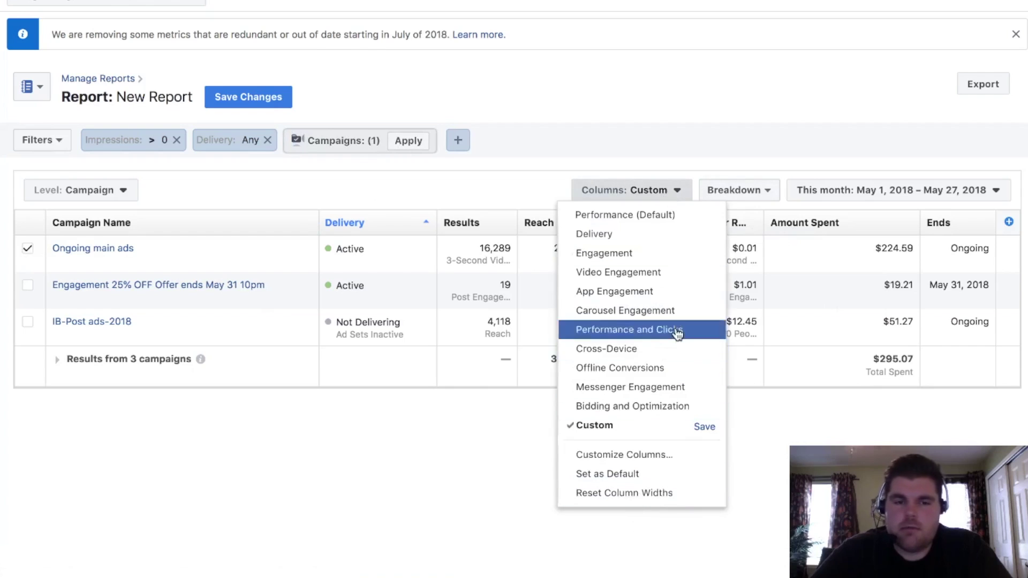
left_click(677, 113)
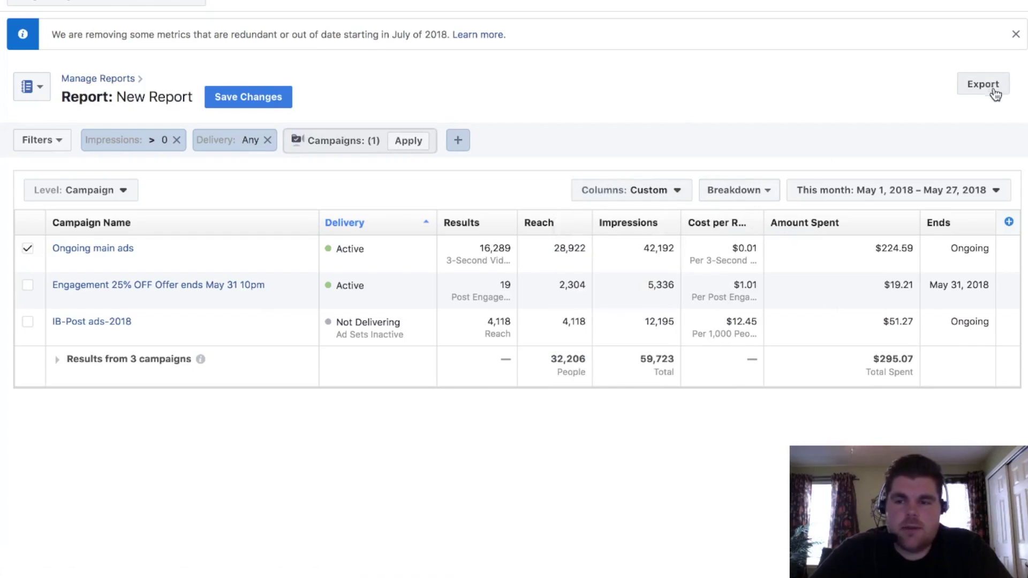